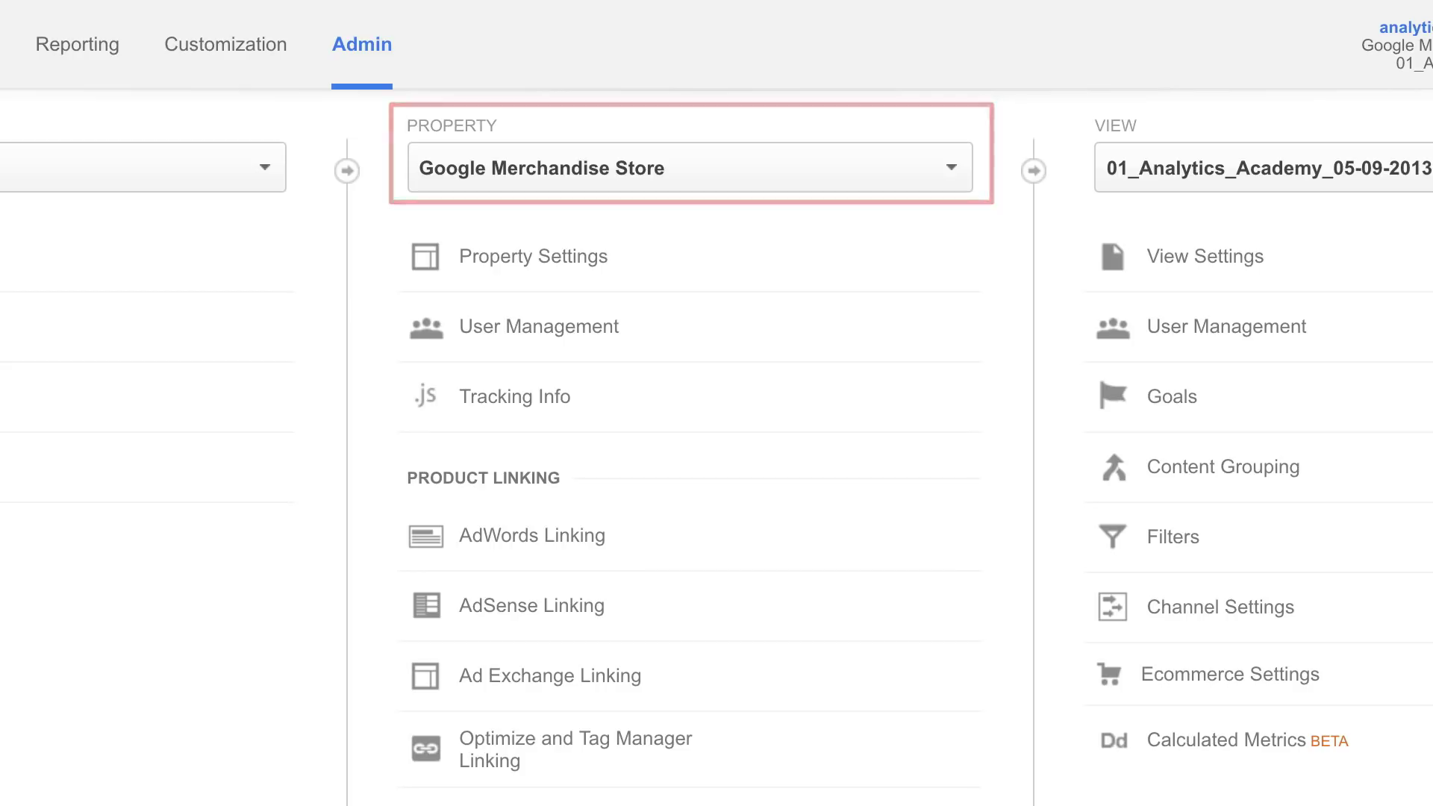
scroll(717, 404, "down", 5)
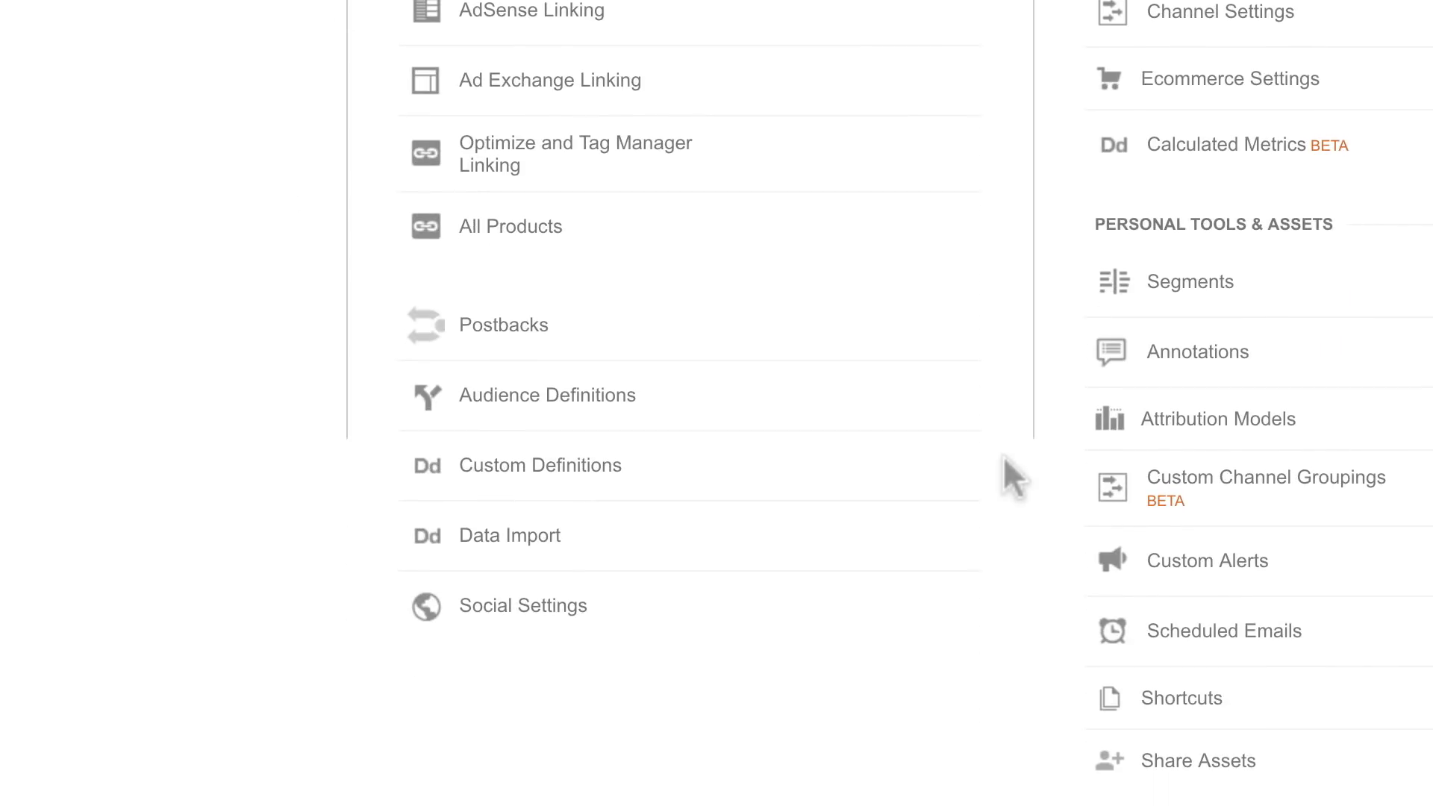
Expand Custom Definitions and go to the property's empty Custom Metrics list.
left_click(938, 467)
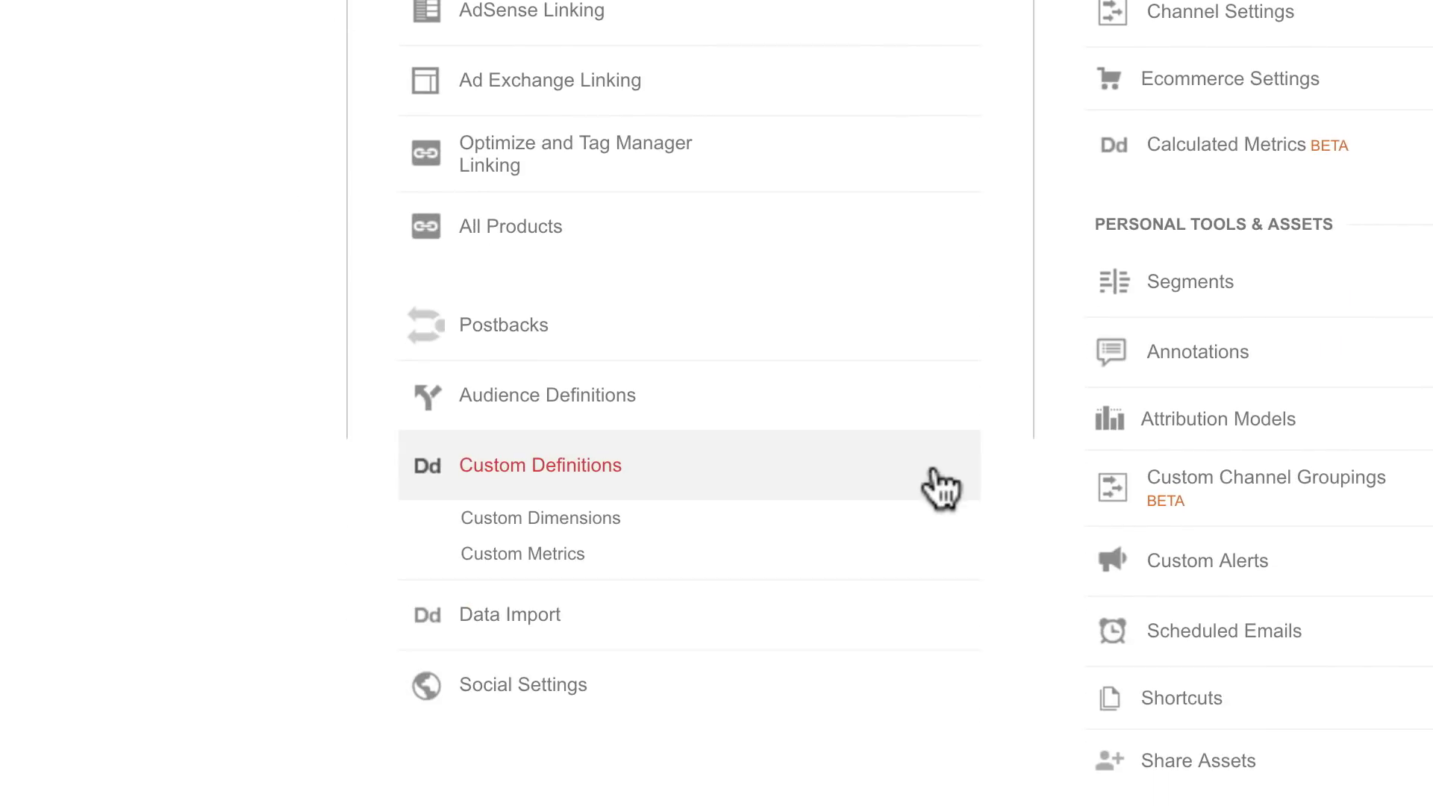
left_click(936, 553)
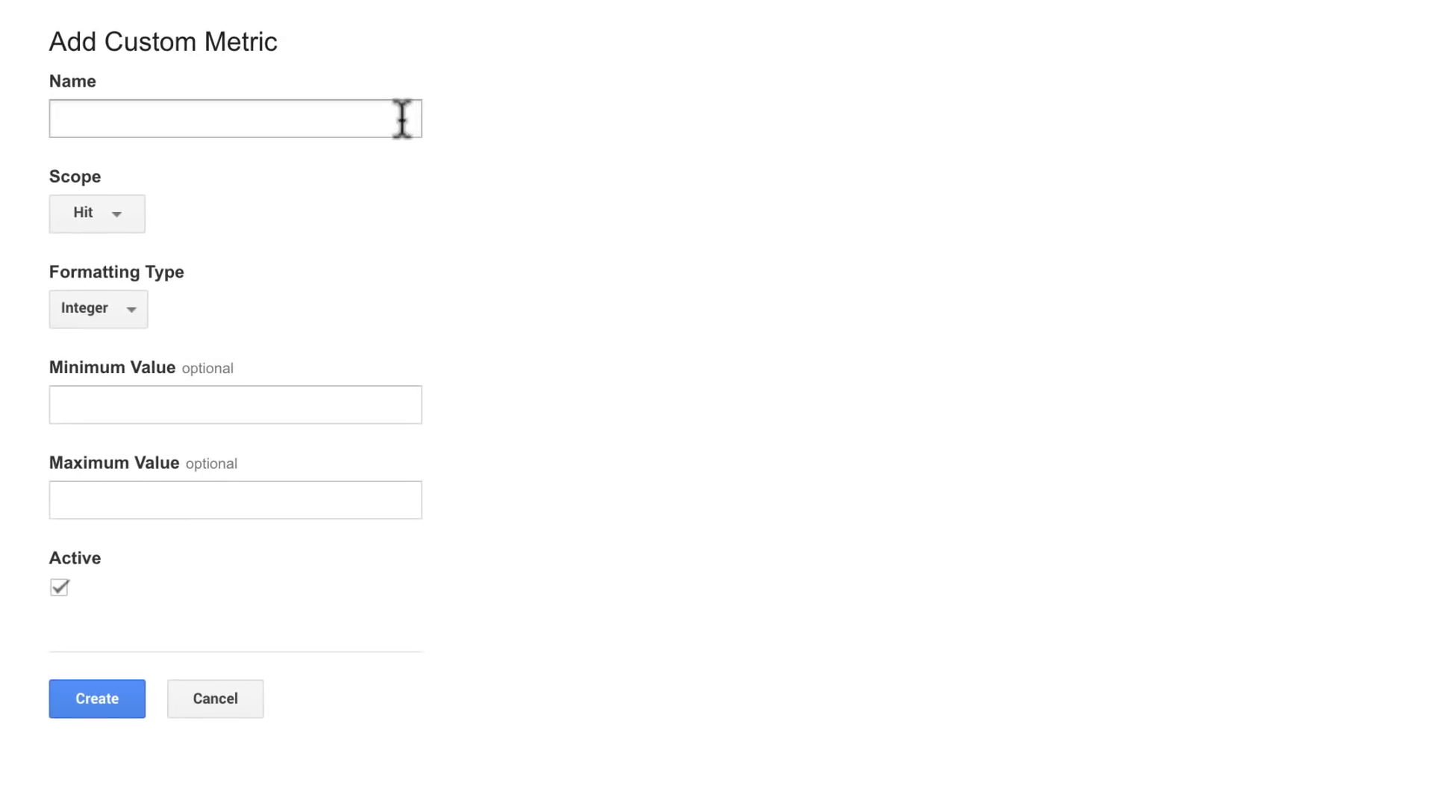
Name the metric 'Android Pageviews' and view the available scope options.
left_click(403, 119)
type("Android Pageviews")
left_click(465, 130)
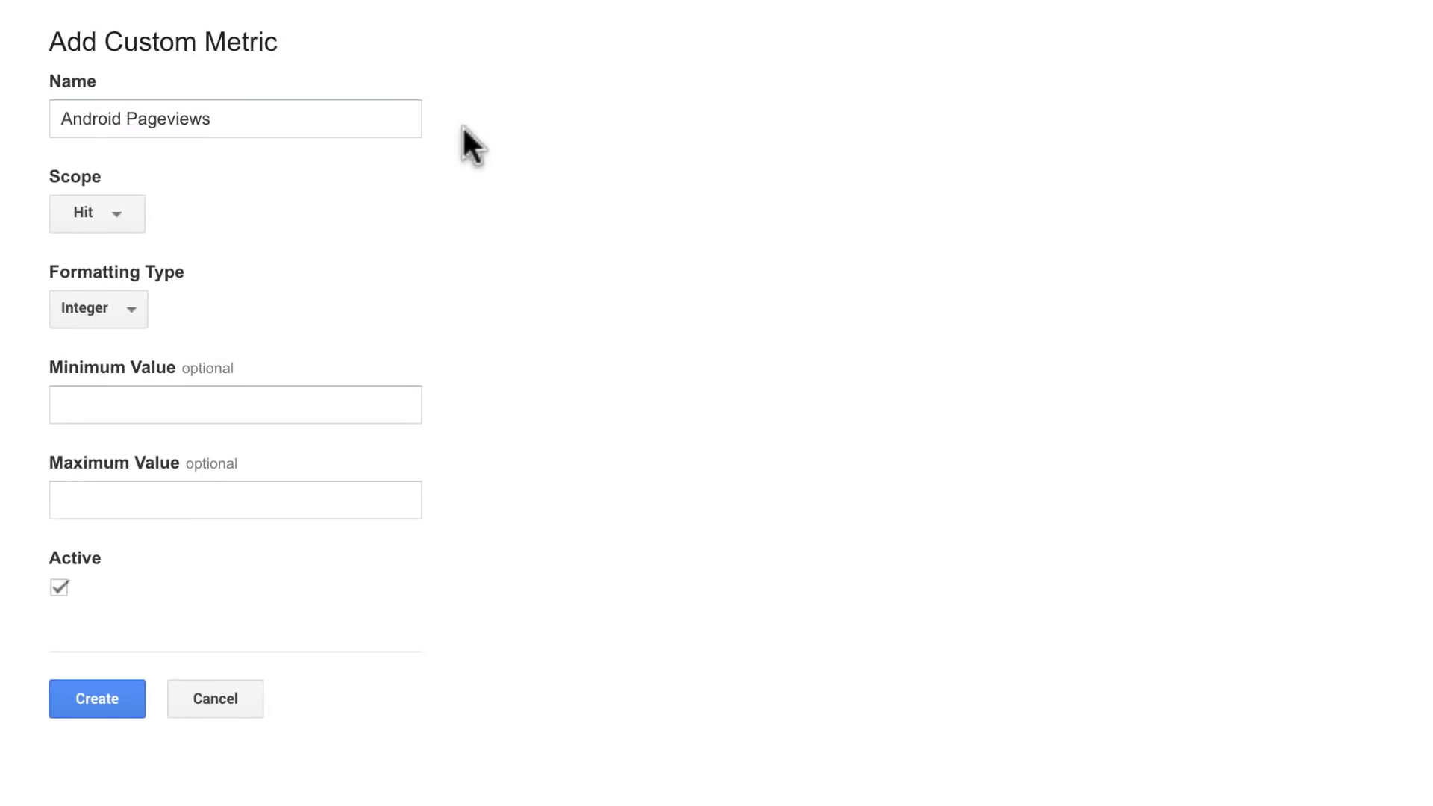
left_click(121, 213)
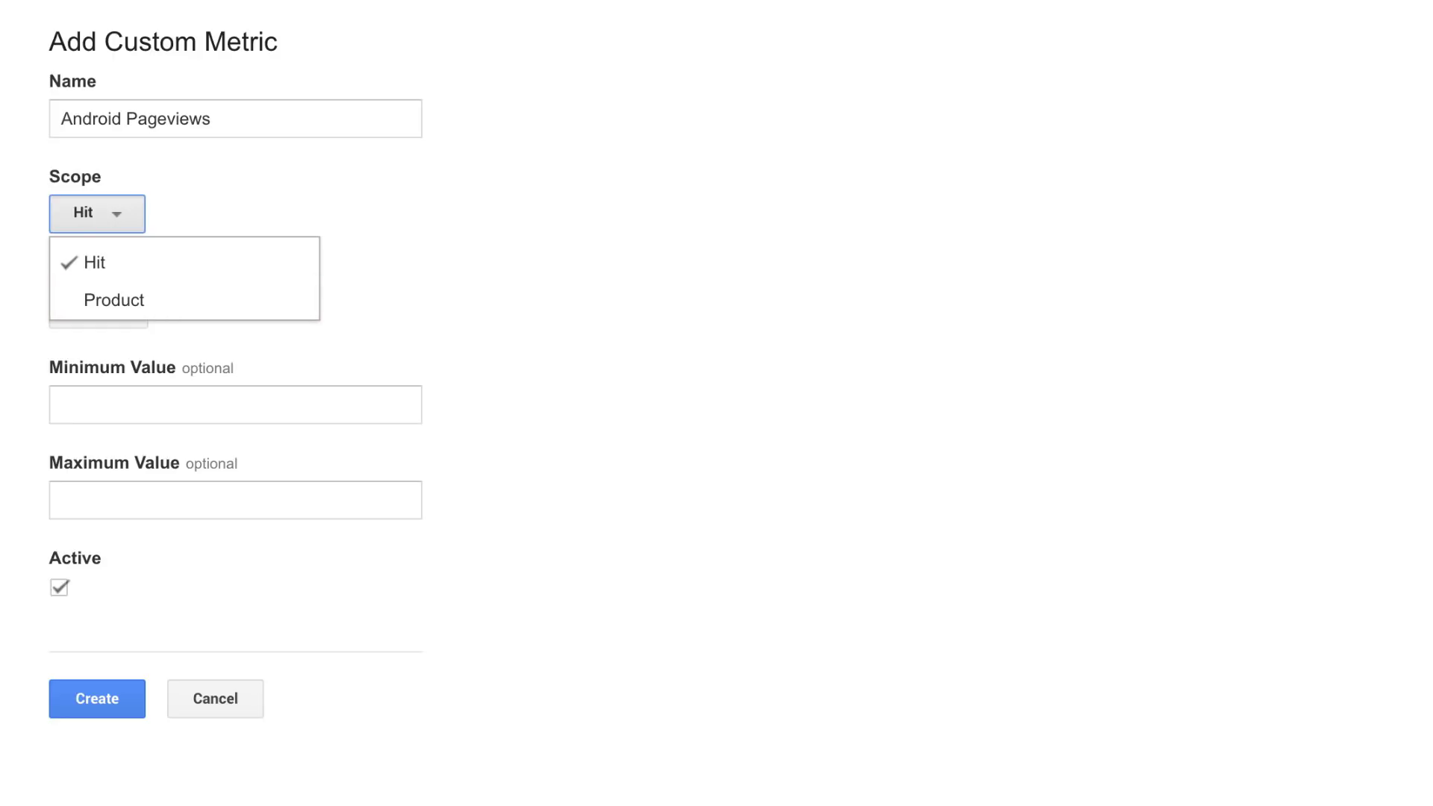
Keep Hit as the scope and Integer as the formatting type.
key("Escape")
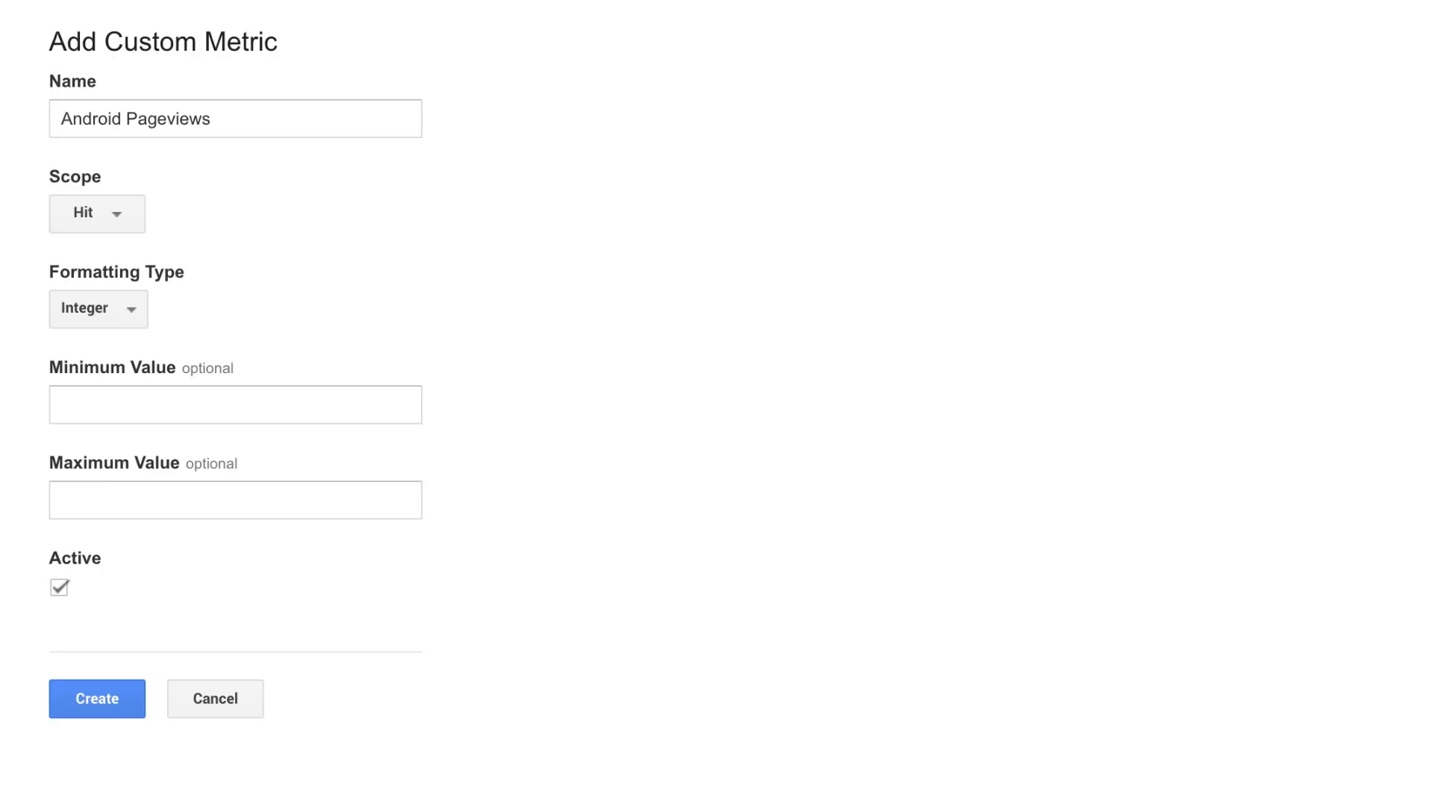
left_click(132, 314)
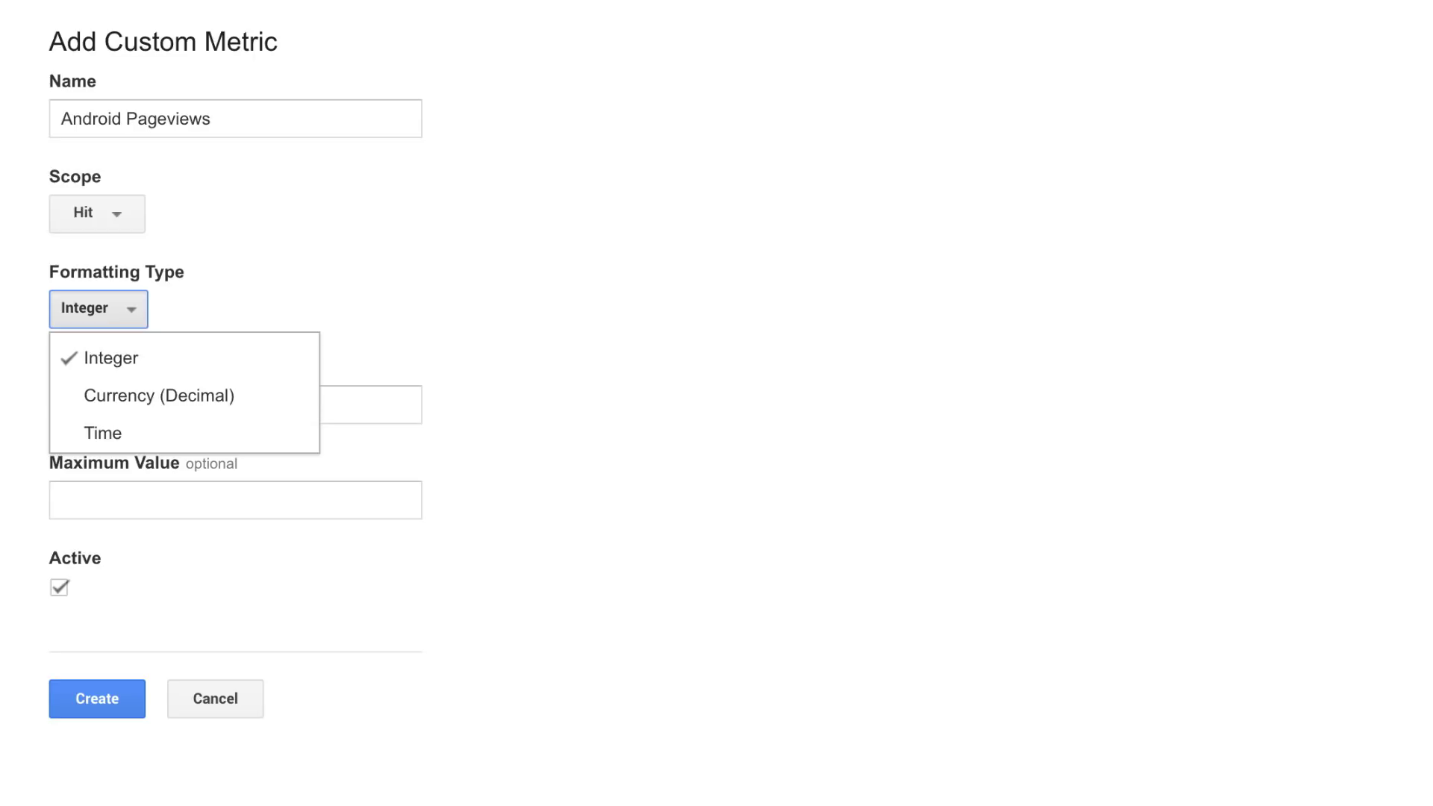
key("Escape")
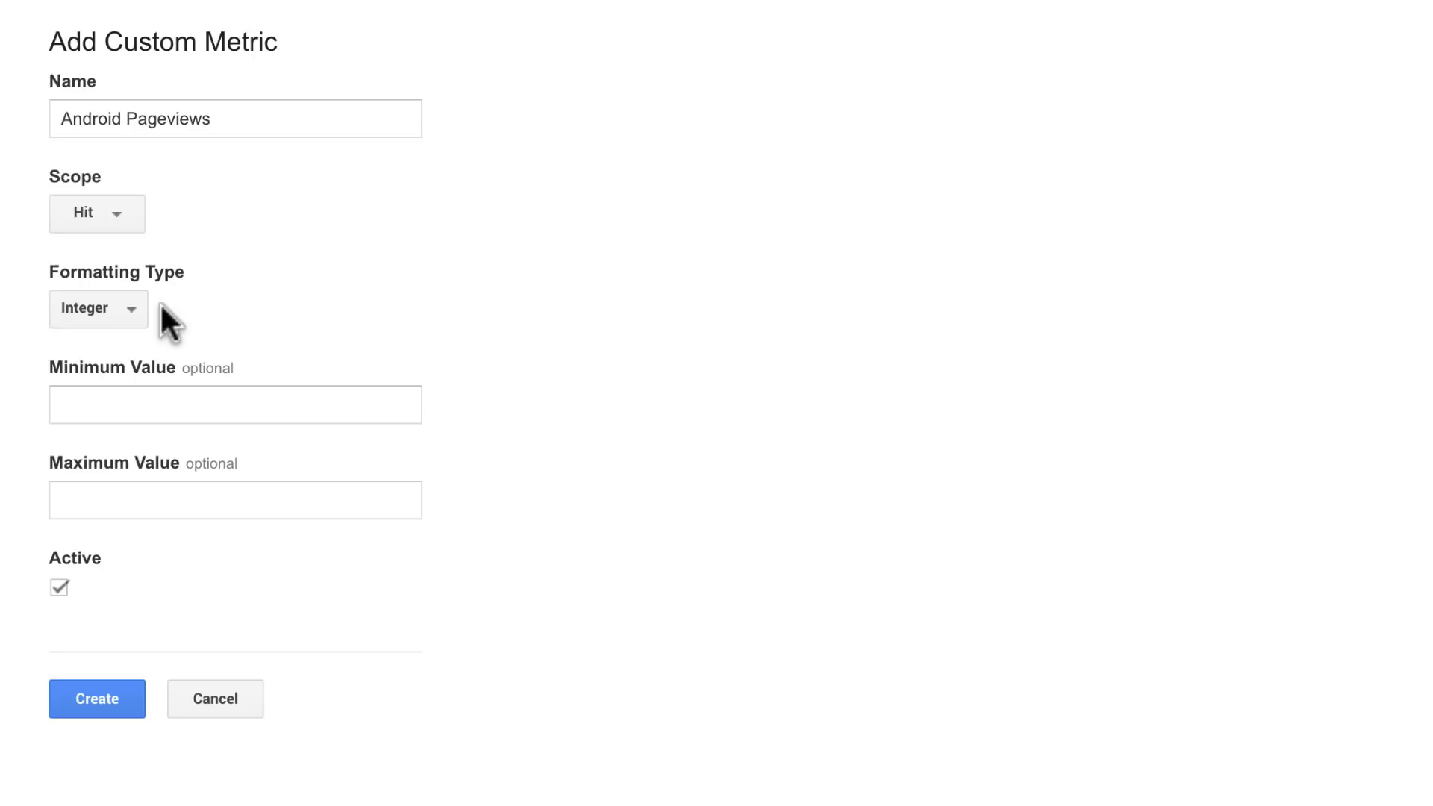
Set minimum value 0 and maximum value 2, then create the Android Pageviews metric.
left_click(385, 398)
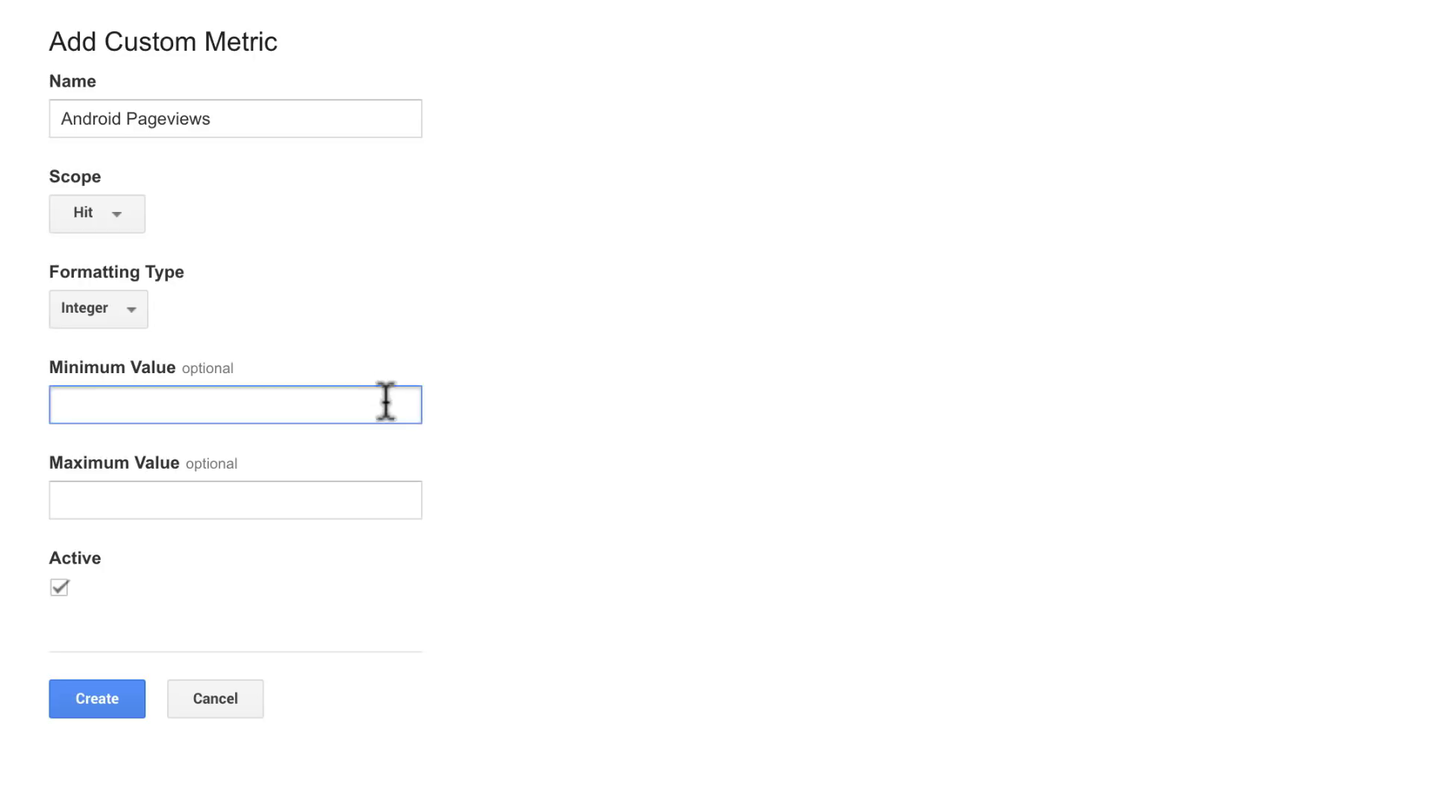
type("0")
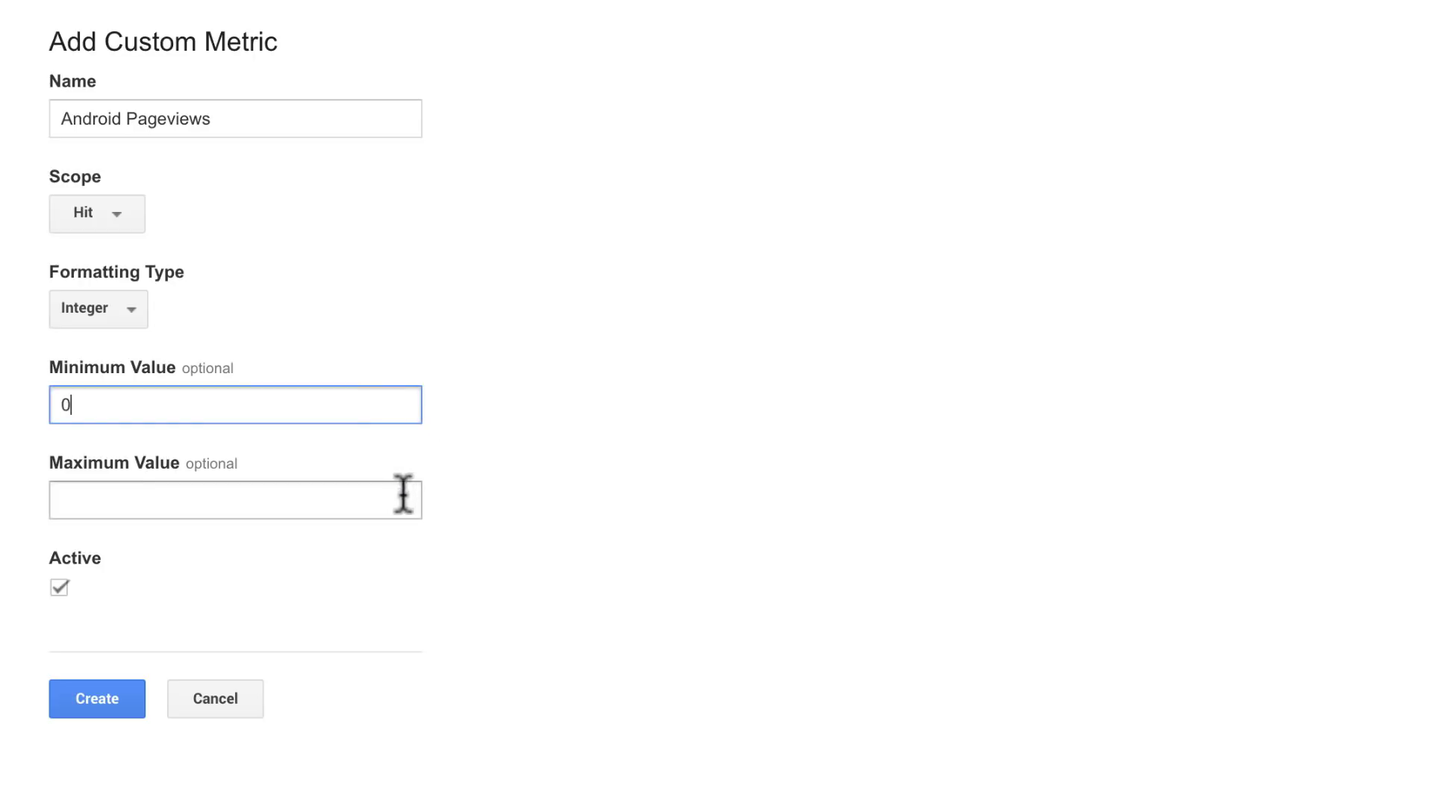
left_click(403, 495)
type("2")
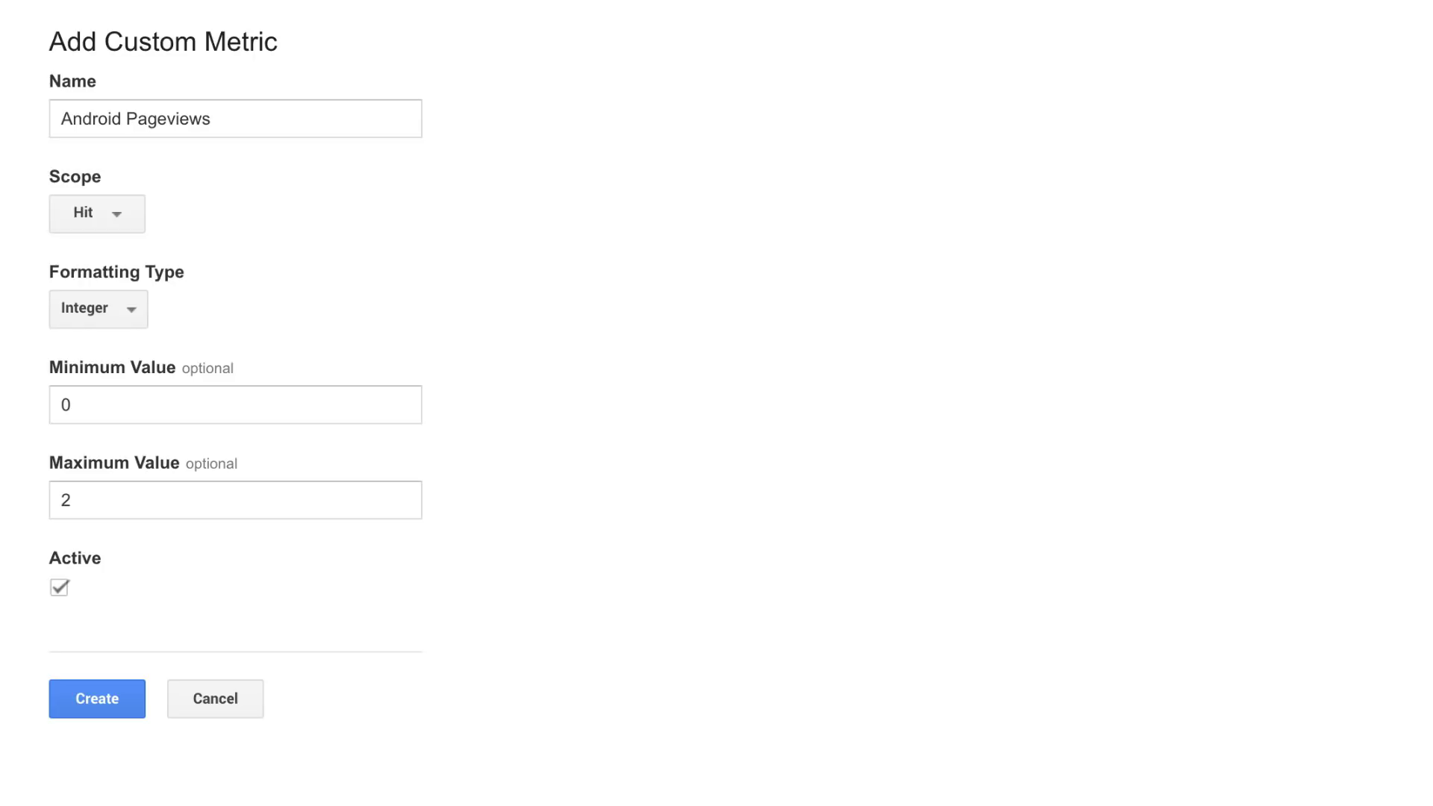
left_click(130, 715)
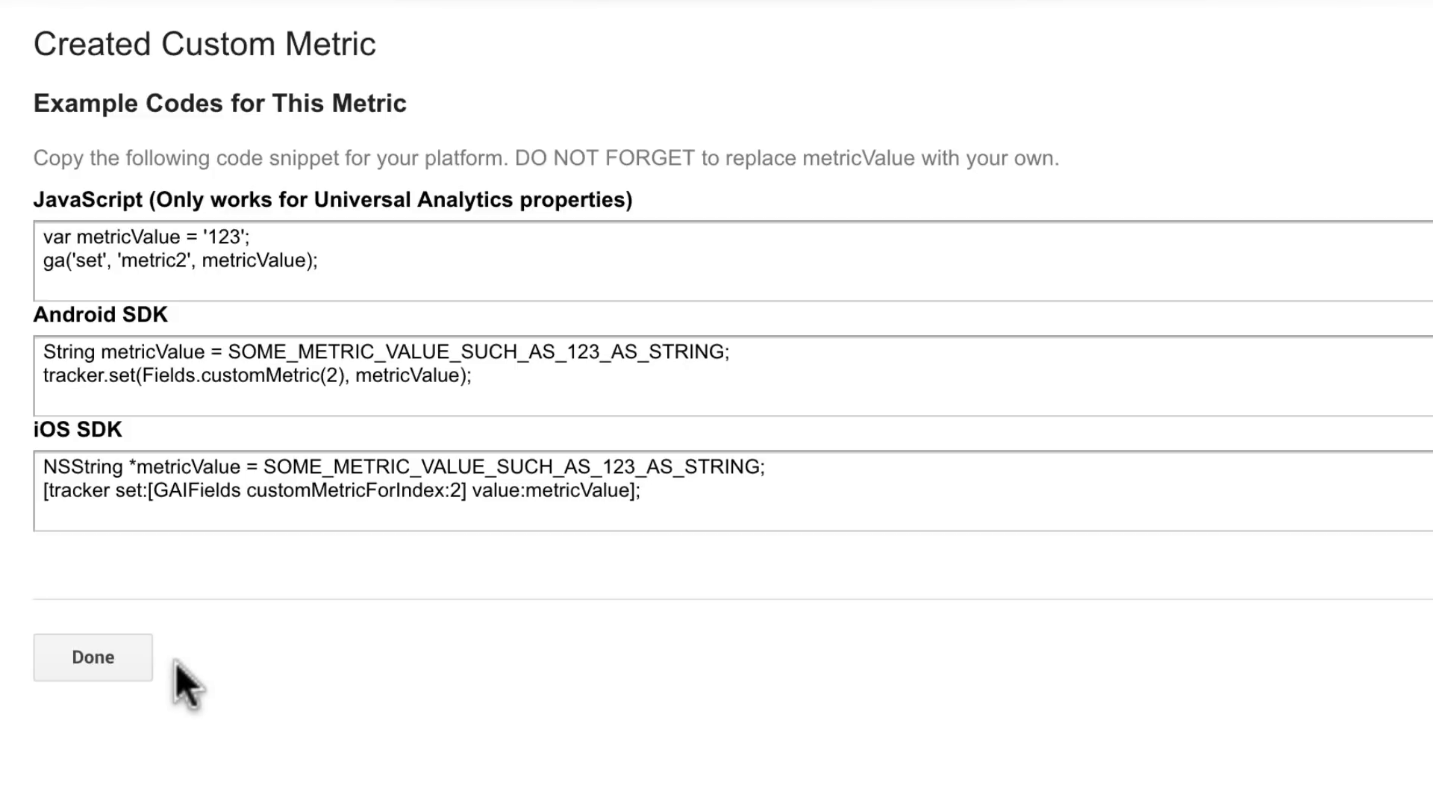
Finish with Done to see Android Pageviews listed as an active Hit, Integer metric.
left_click(134, 668)
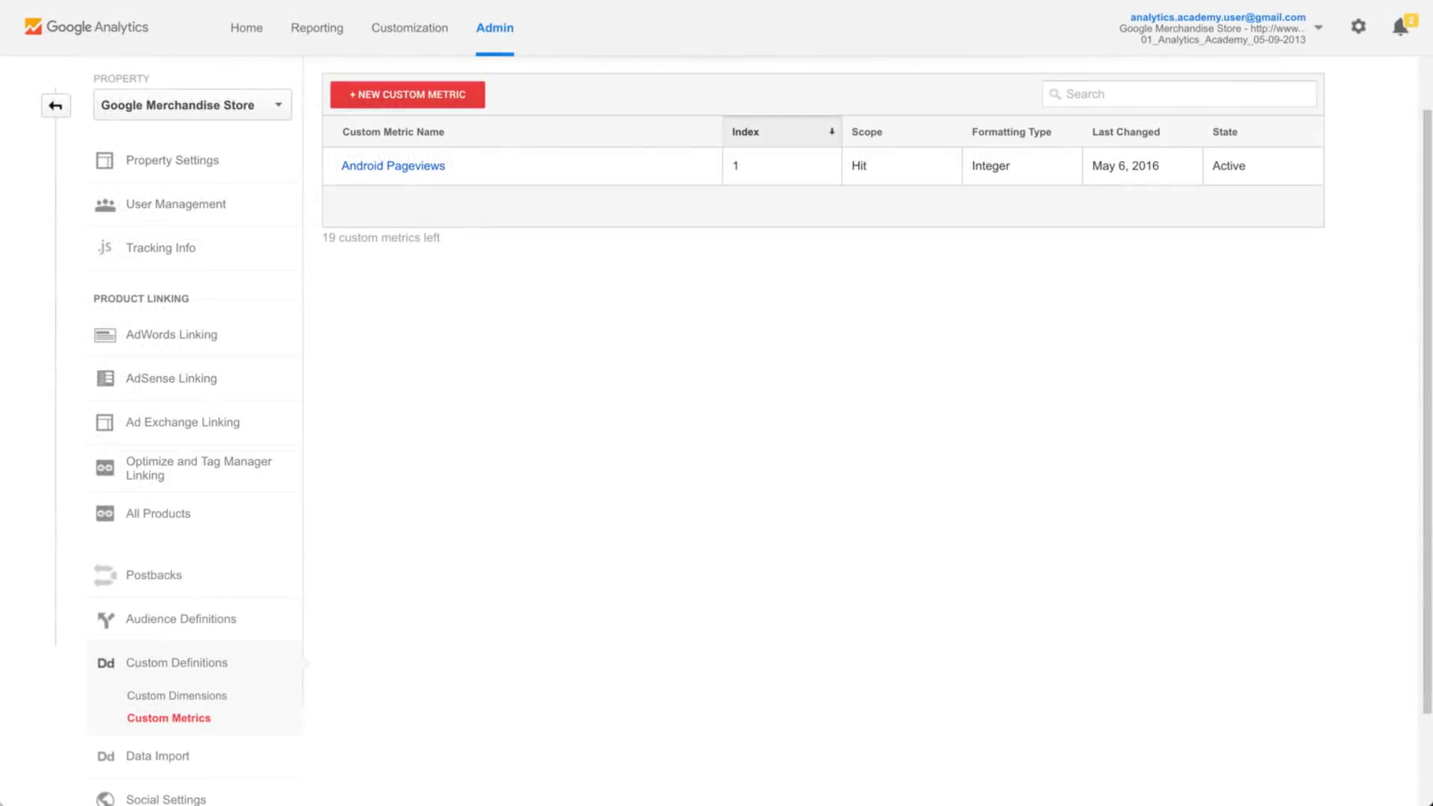